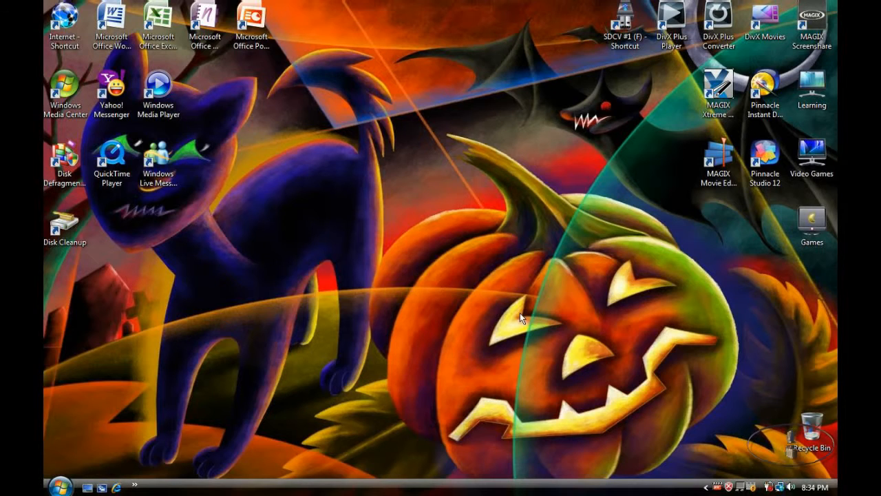
# Step: Launch Pinnacle Studio 12 and set the capture source to the NTSC TV standard with a 16:9 aspect ratio
pyautogui.doubleClick(770, 155)
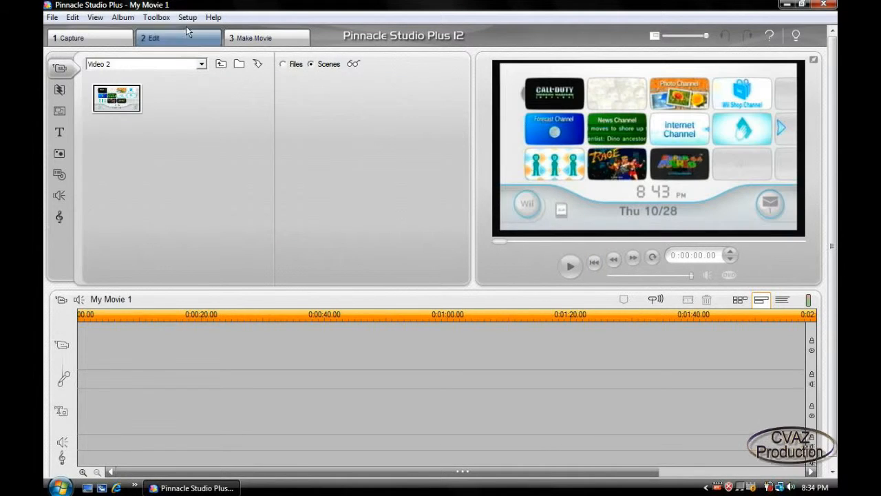
pyautogui.click(187, 18)
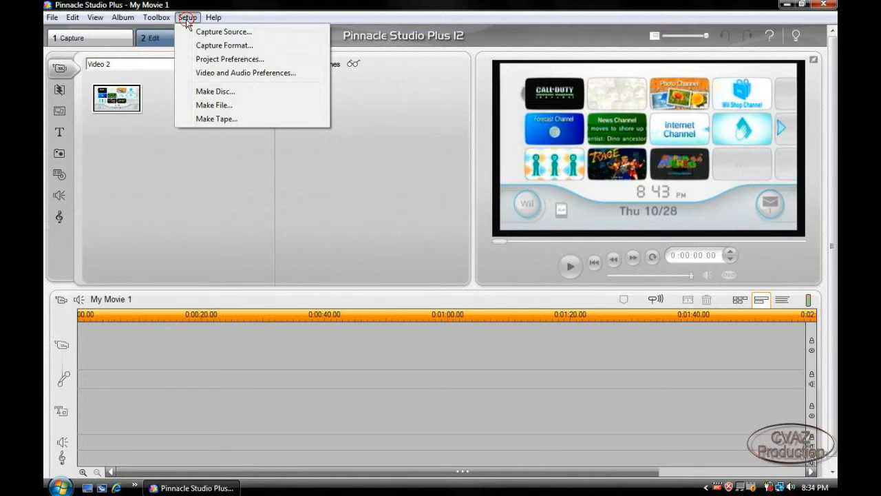
pyautogui.click(223, 33)
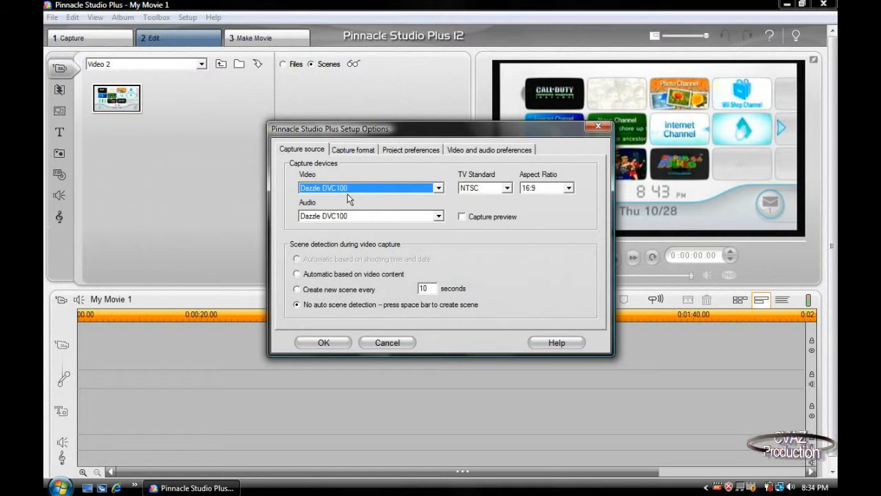
pyautogui.click(493, 193)
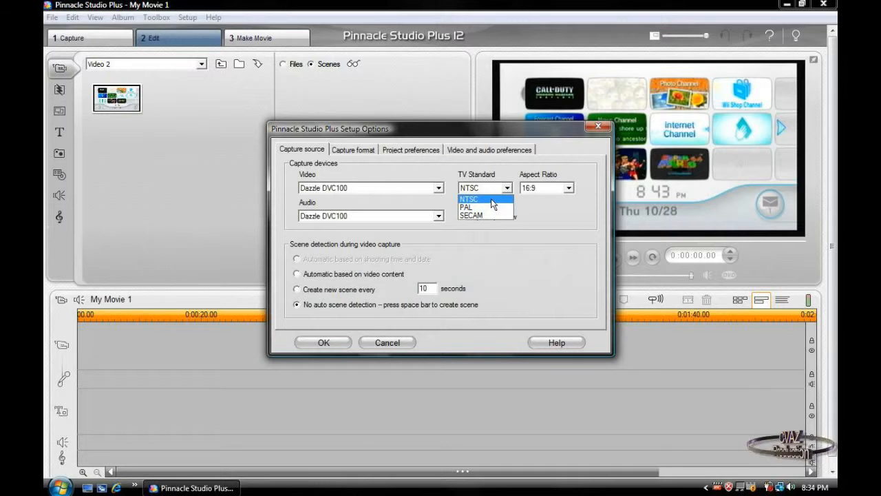
pyautogui.click(492, 199)
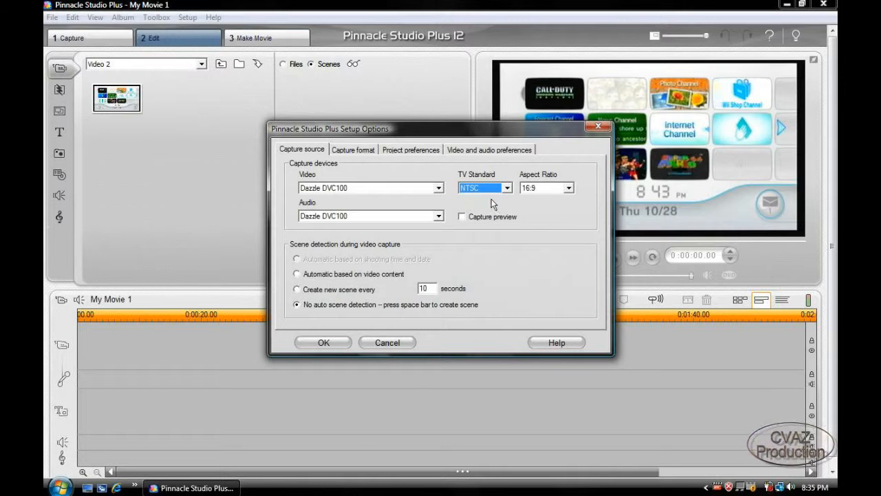
pyautogui.click(569, 188)
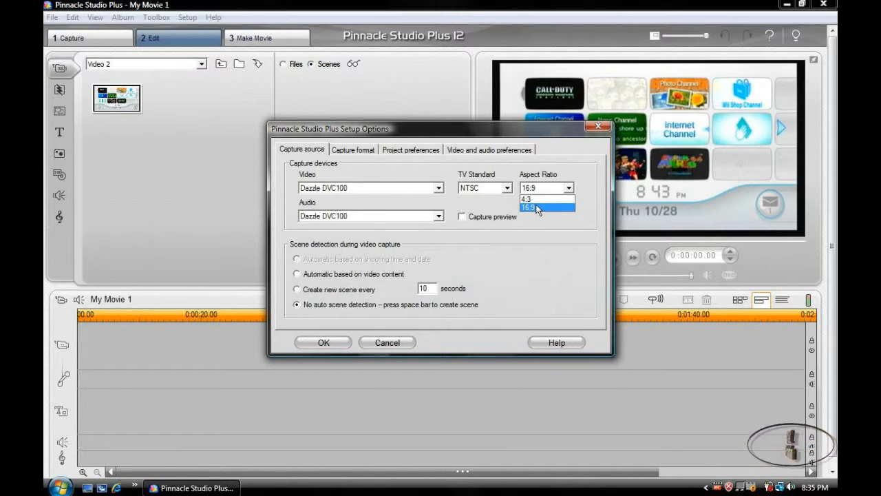
pyautogui.click(538, 208)
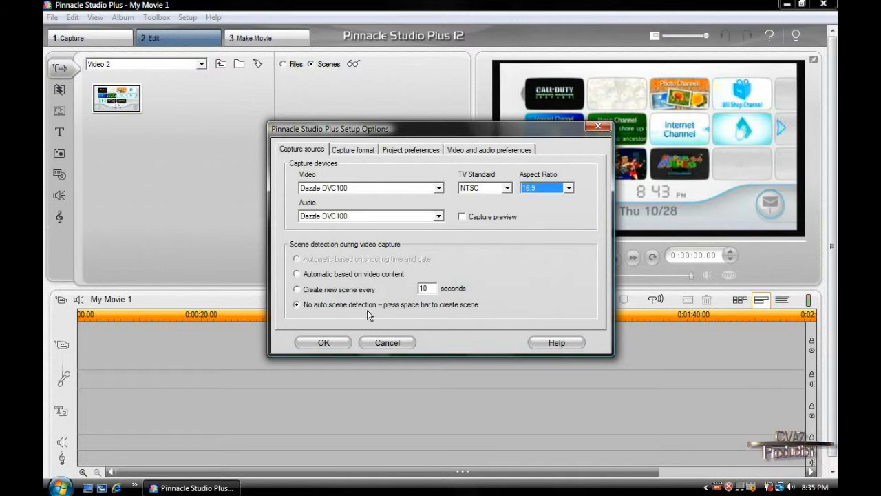
# Step: Set the capture format presets to AVI at Best quality
pyautogui.click(352, 150)
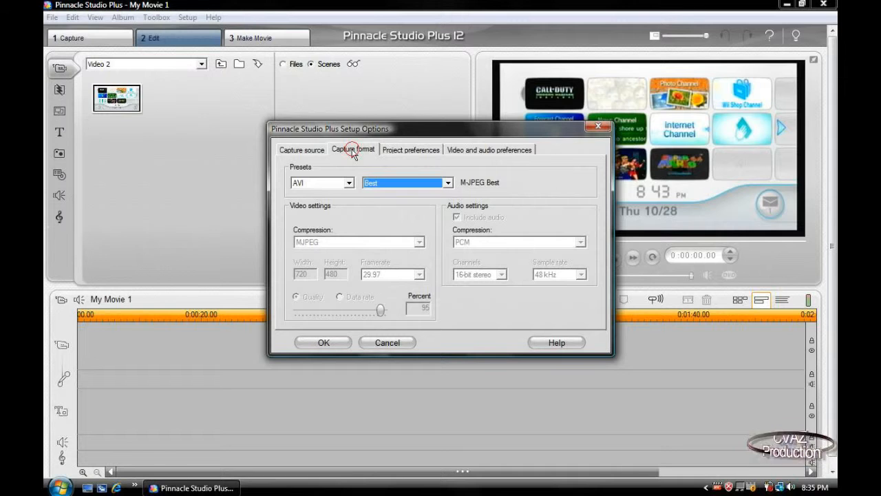
pyautogui.click(349, 183)
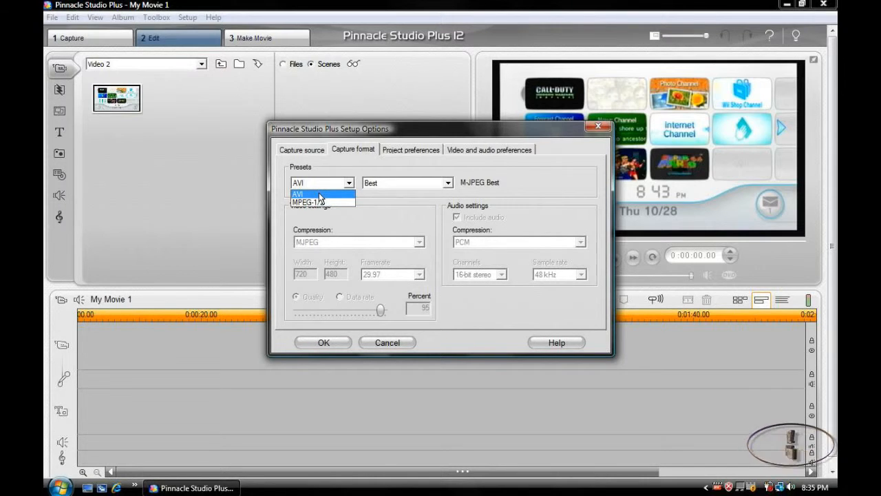
pyautogui.click(319, 195)
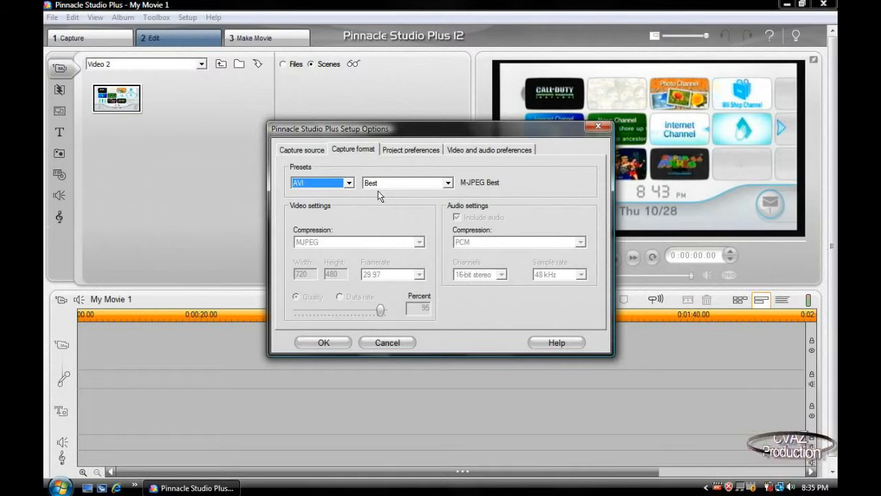
pyautogui.click(447, 183)
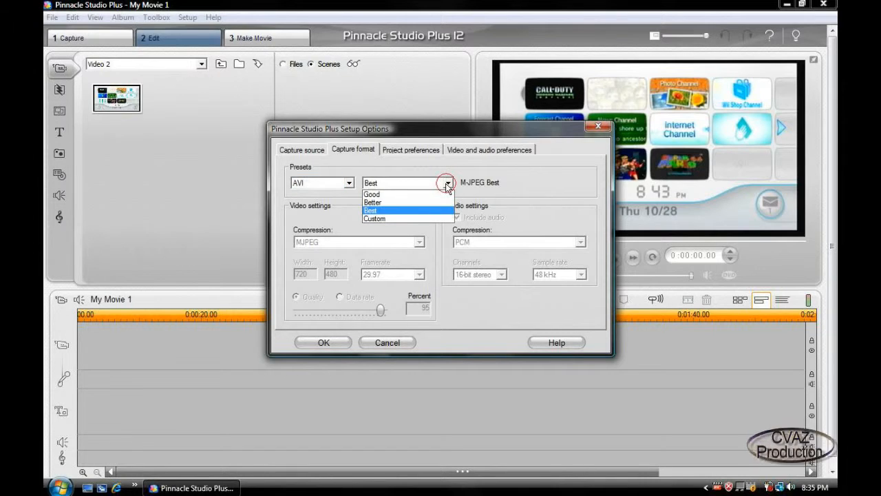
pyautogui.click(390, 210)
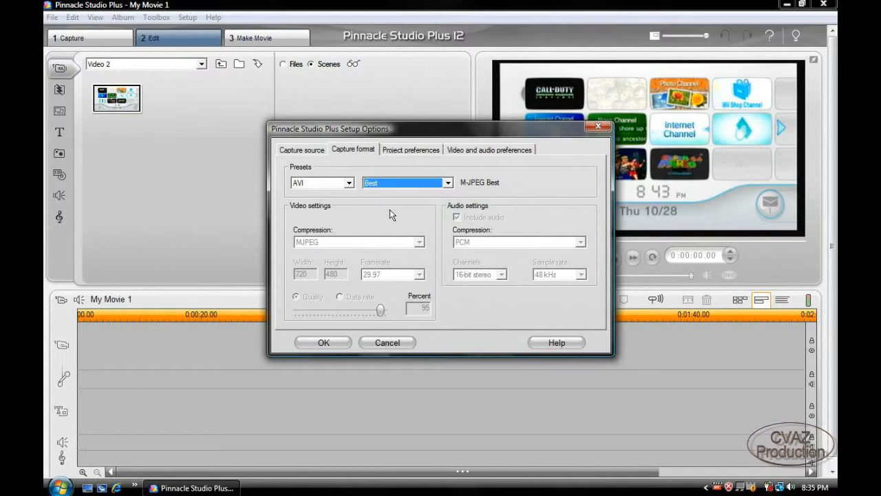
# Step: Review the project preferences and the video and audio preferences, and accept the setup options
pyautogui.click(415, 153)
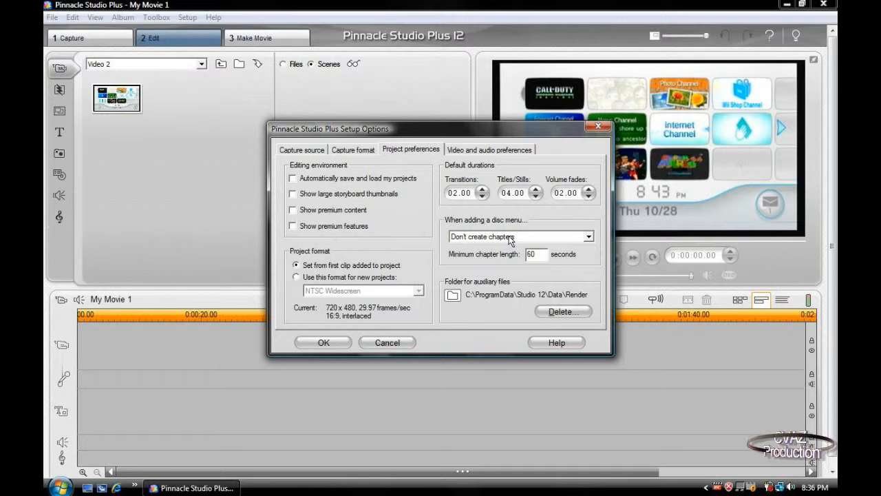
pyautogui.click(494, 154)
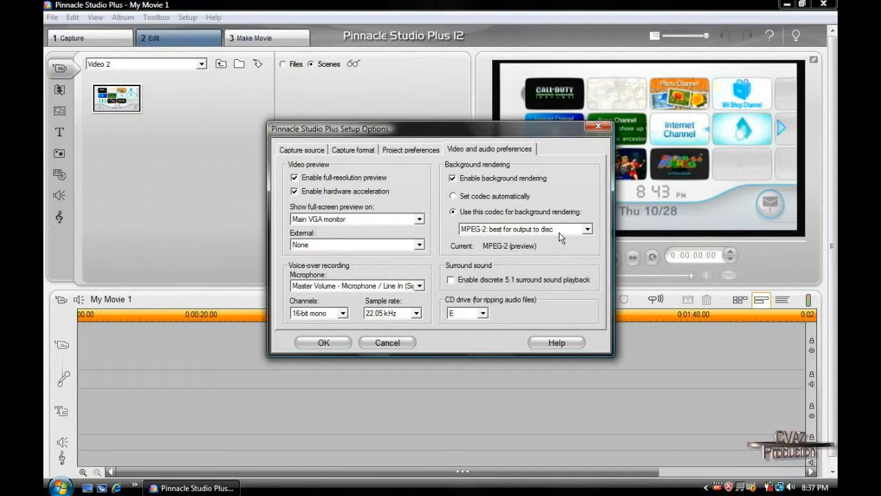
pyautogui.click(332, 344)
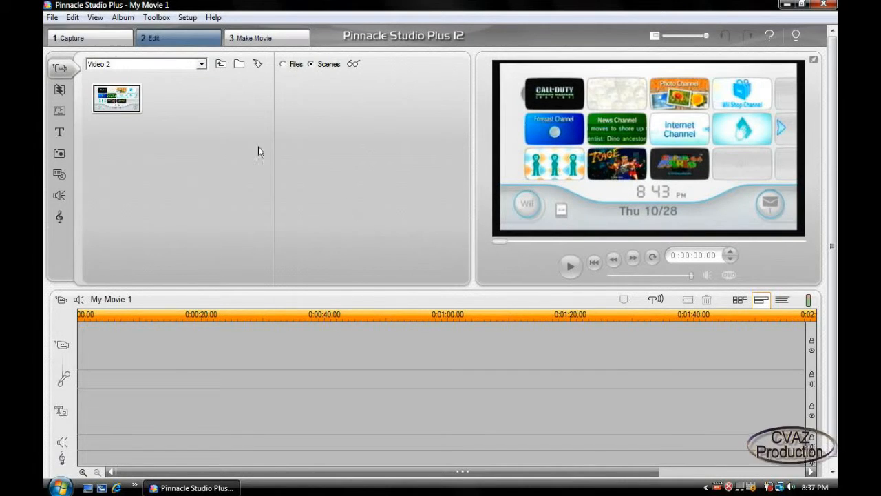
# Step: Enter capture mode for a videotape or video source and check the video input settings
pyautogui.click(93, 38)
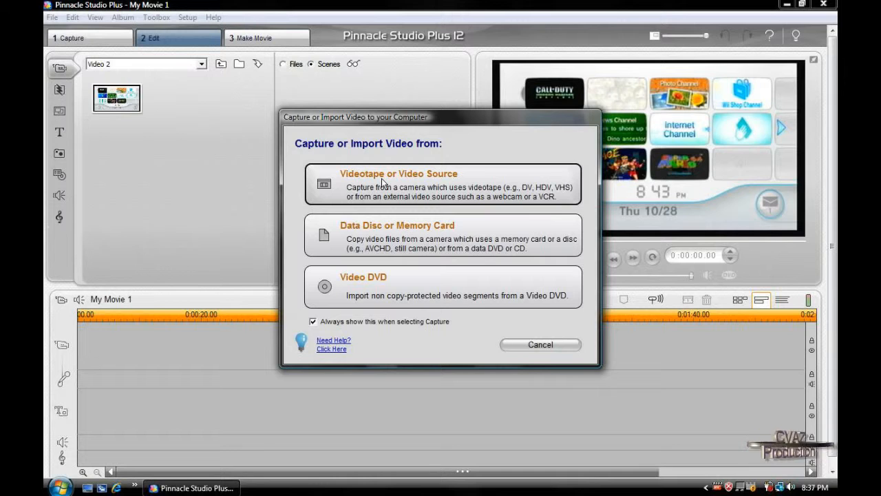
pyautogui.click(433, 181)
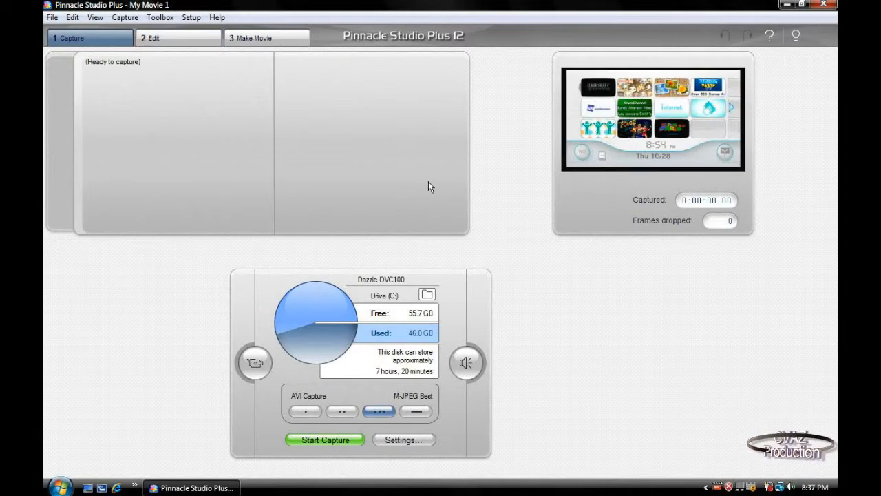
pyautogui.click(256, 366)
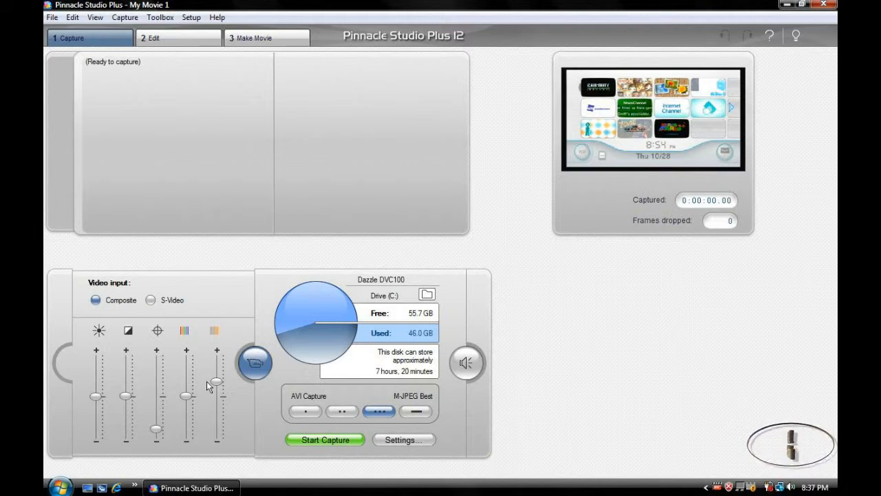
pyautogui.click(255, 364)
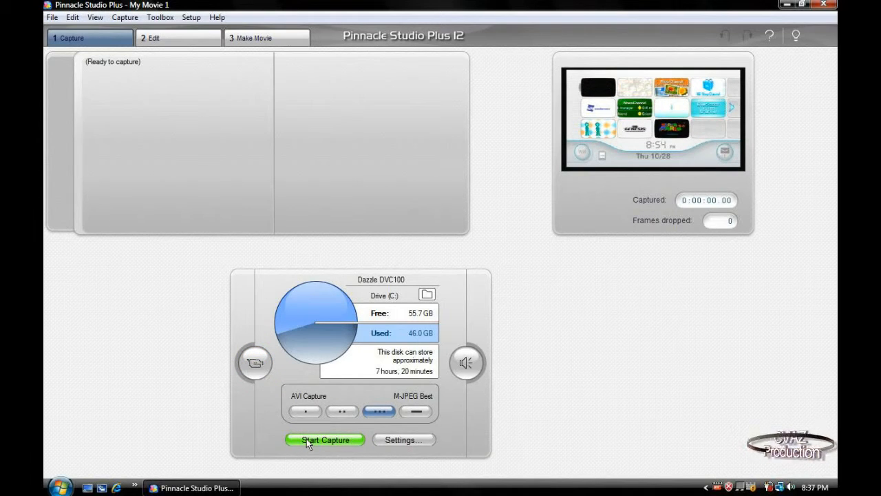
# Step: Capture footage as Video 3 with the timed stop set to 432 minutes 1 second, ending it manually after about 19 seconds
pyautogui.click(306, 441)
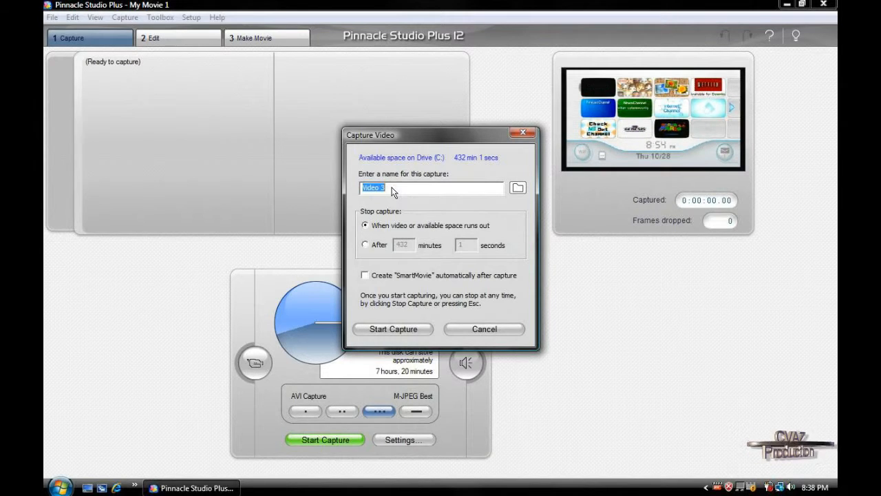
pyautogui.click(365, 245)
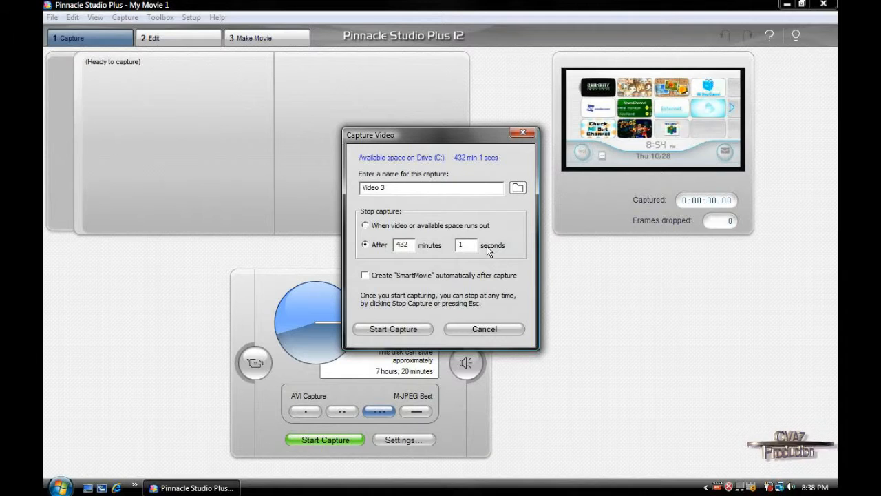
pyautogui.click(391, 329)
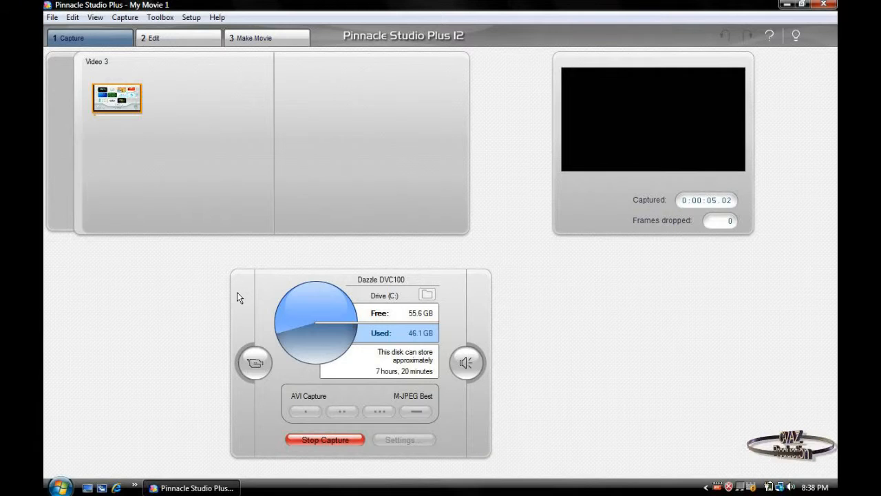
pyautogui.click(343, 441)
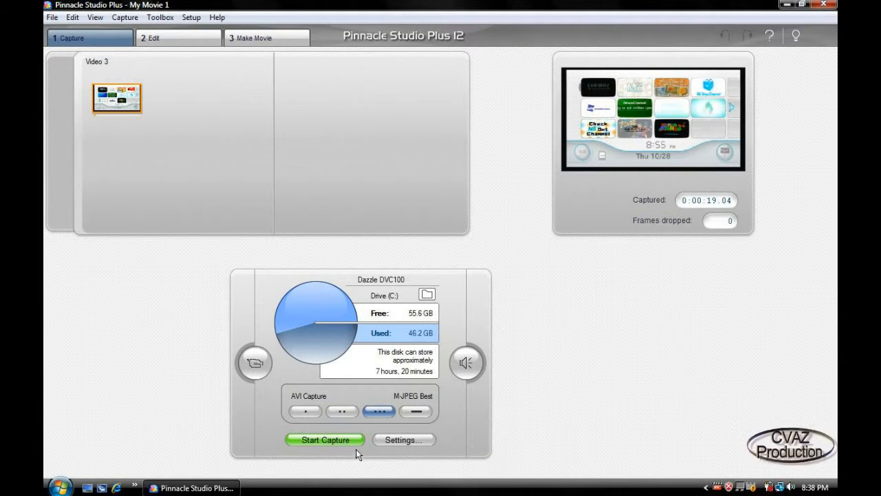
# Step: Place the captured Video 3 clip at the start of the video track and trim its end to 0:00:10.00
pyautogui.click(192, 43)
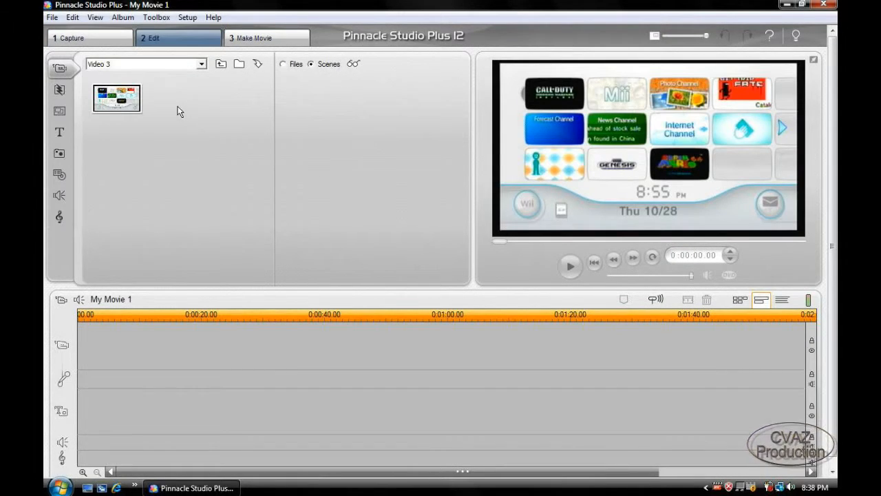
pyautogui.click(125, 103)
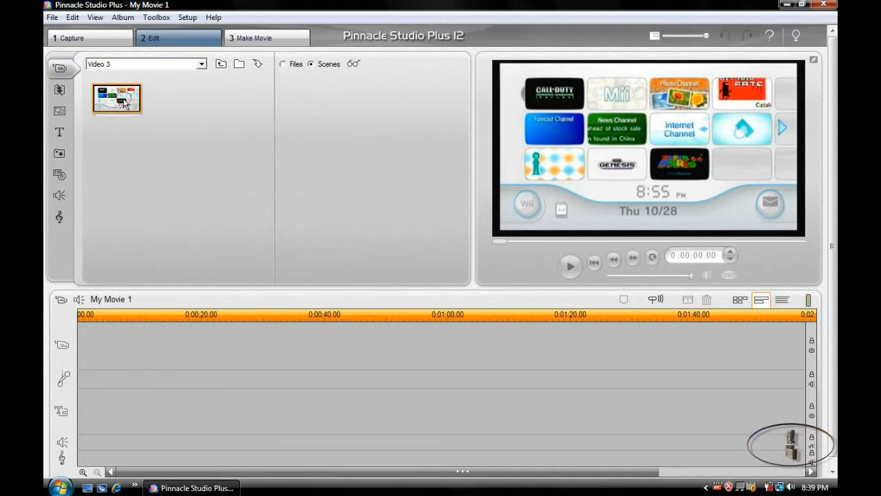
pyautogui.moveTo(125, 103); pyautogui.dragTo(132, 338)
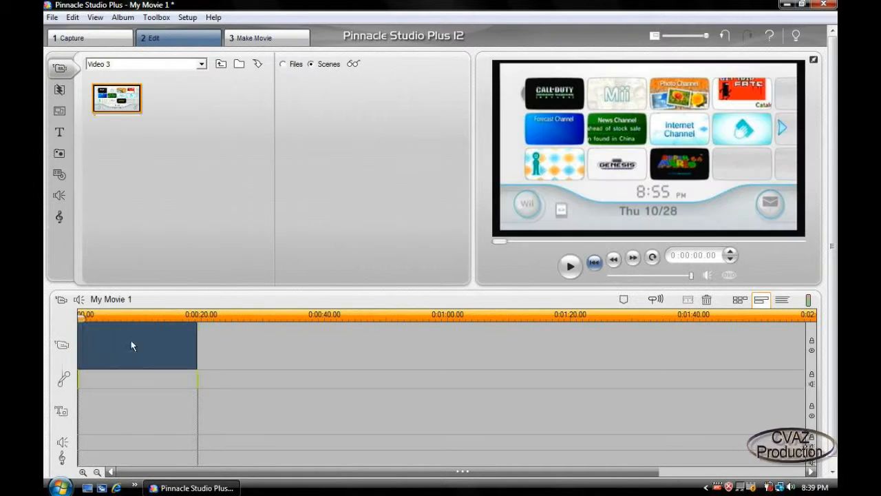
pyautogui.click(60, 302)
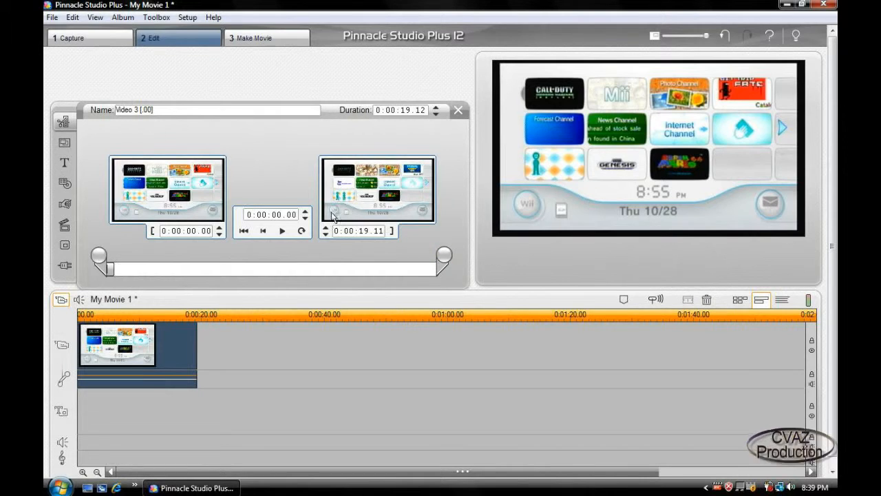
pyautogui.moveTo(444, 255); pyautogui.dragTo(284, 237)
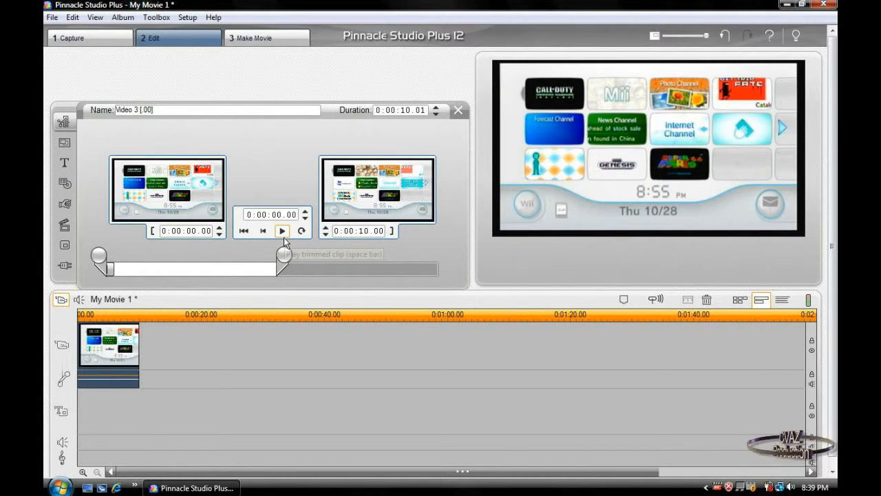
# Step: Crop the clip slightly on all four sides with the picture-in-picture tool to remove its black edges
pyautogui.click(65, 246)
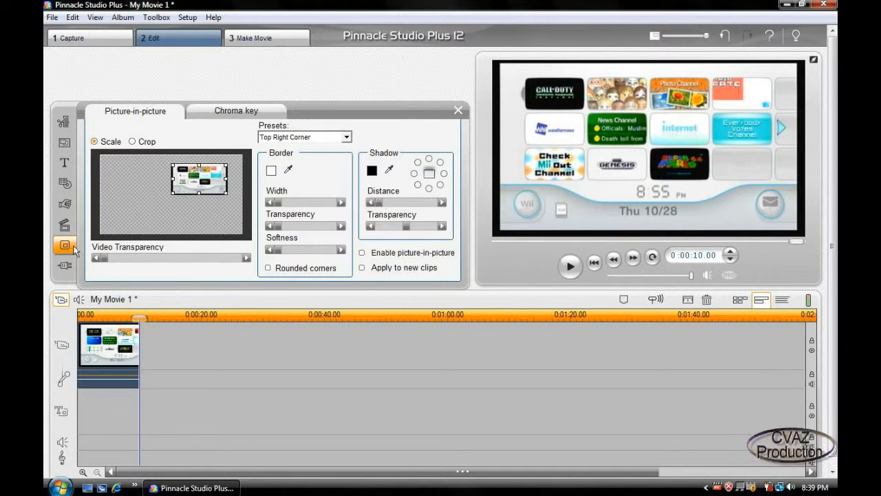
pyautogui.click(132, 142)
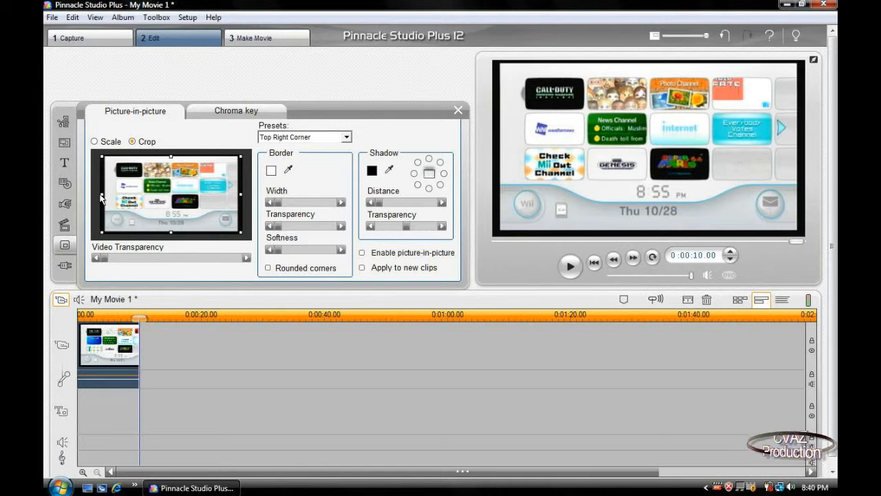
pyautogui.moveTo(102, 198); pyautogui.dragTo(108, 199)
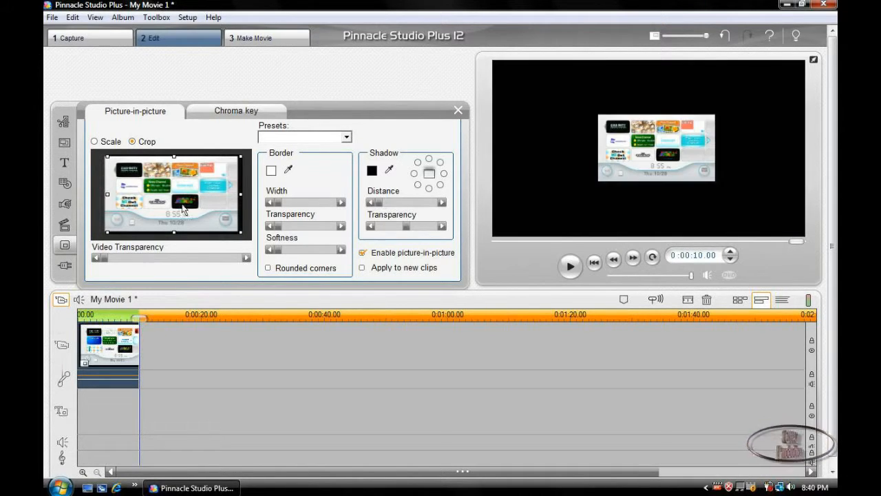
pyautogui.moveTo(240, 198); pyautogui.dragTo(235, 198)
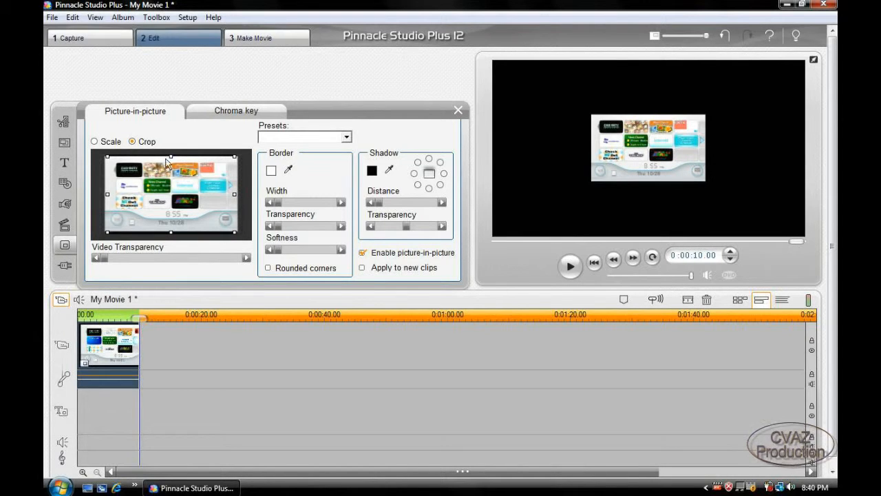
pyautogui.moveTo(170, 157); pyautogui.dragTo(170, 159)
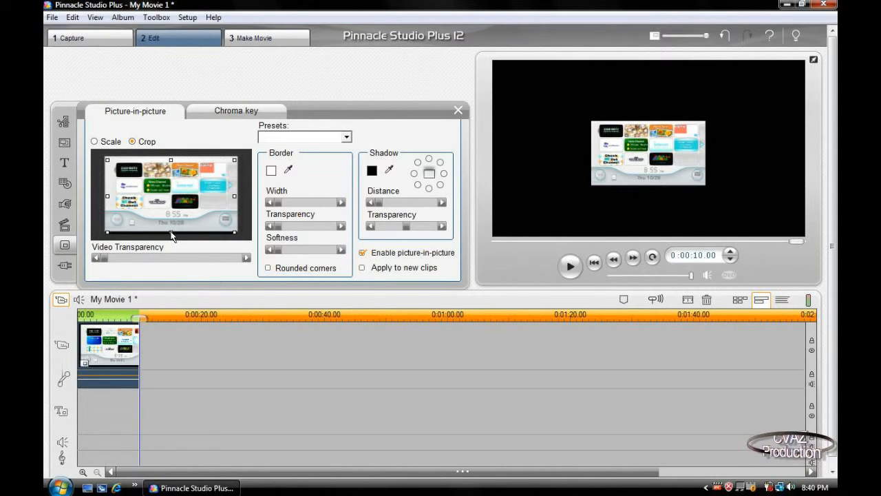
pyautogui.moveTo(170, 233); pyautogui.dragTo(170, 229)
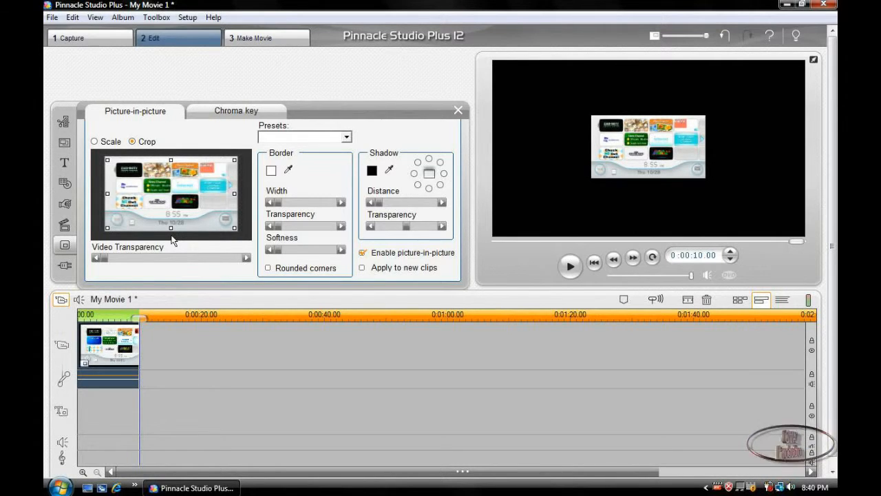
# Step: Scale the cropped clip until it fills the whole preview frame, and apply the picture-in-picture settings to new clips
pyautogui.click(95, 142)
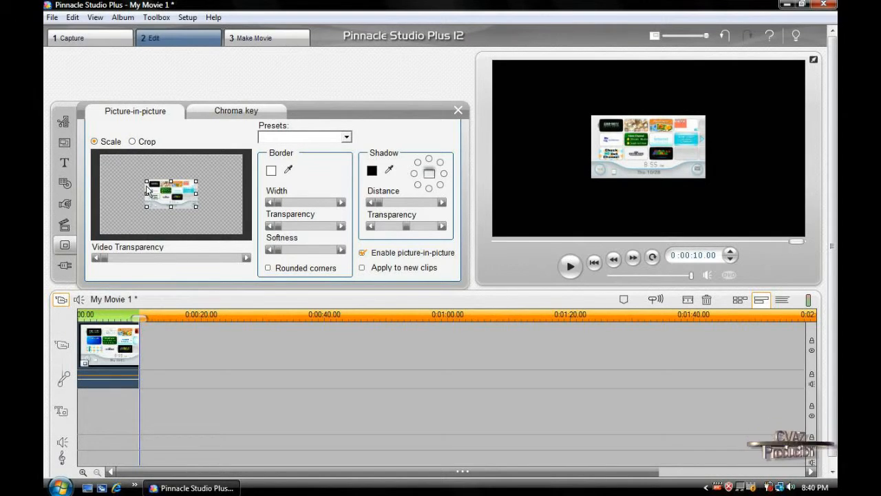
pyautogui.moveTo(147, 190); pyautogui.dragTo(74, 160)
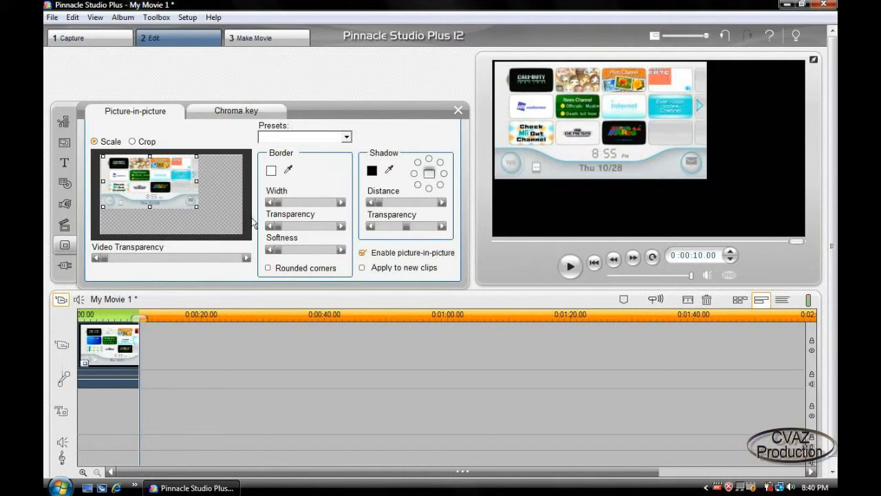
pyautogui.moveTo(196, 207); pyautogui.dragTo(241, 241)
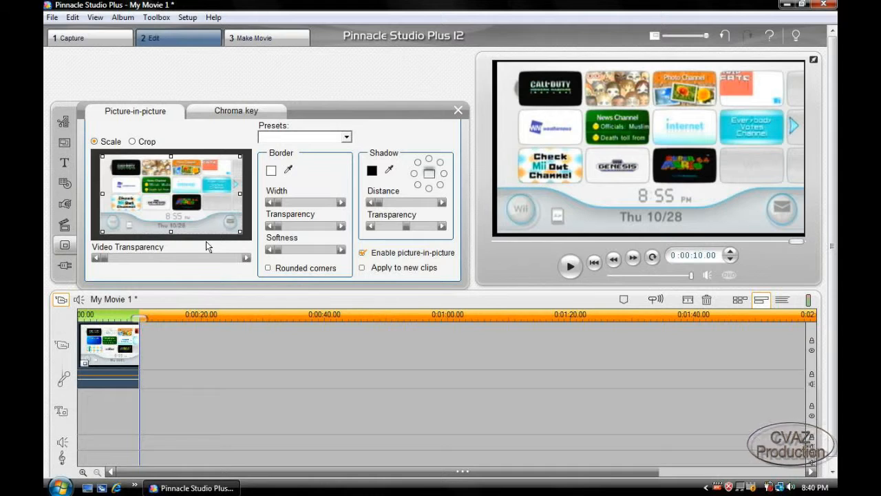
pyautogui.moveTo(166, 198); pyautogui.dragTo(167, 200)
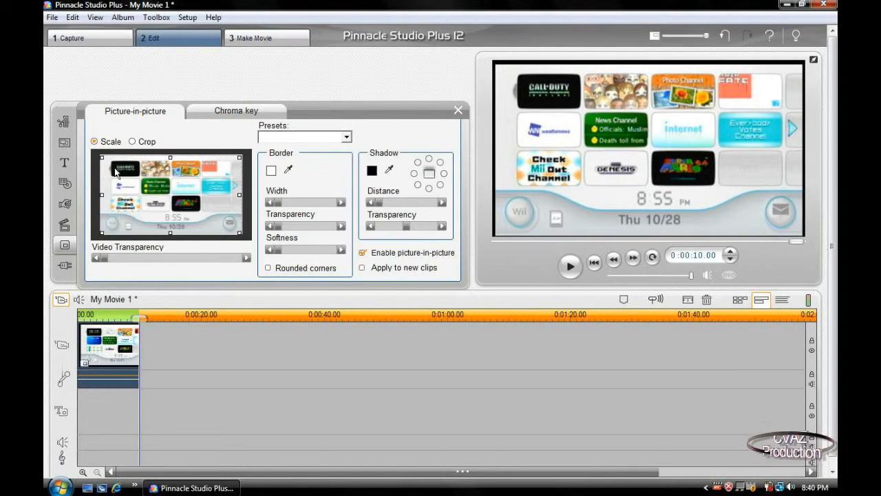
pyautogui.moveTo(101, 158); pyautogui.dragTo(100, 159)
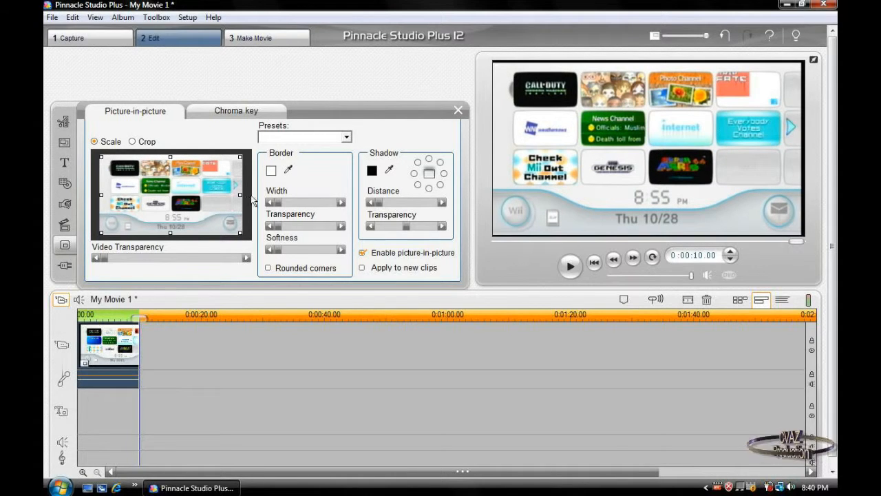
pyautogui.moveTo(241, 196); pyautogui.dragTo(240, 196)
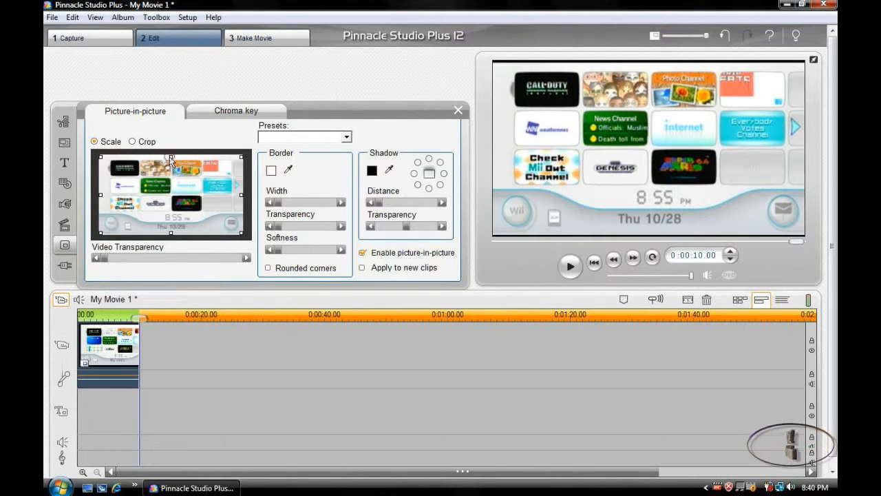
pyautogui.moveTo(171, 158); pyautogui.dragTo(171, 156)
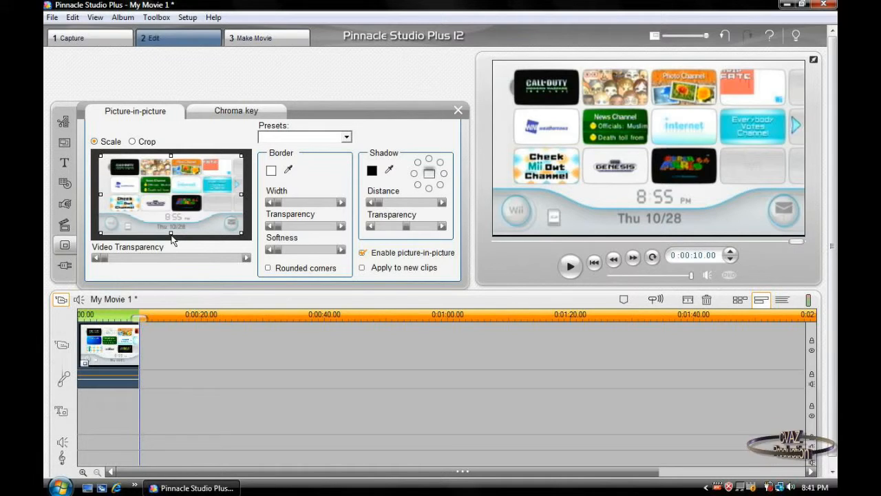
pyautogui.moveTo(171, 237); pyautogui.dragTo(172, 241)
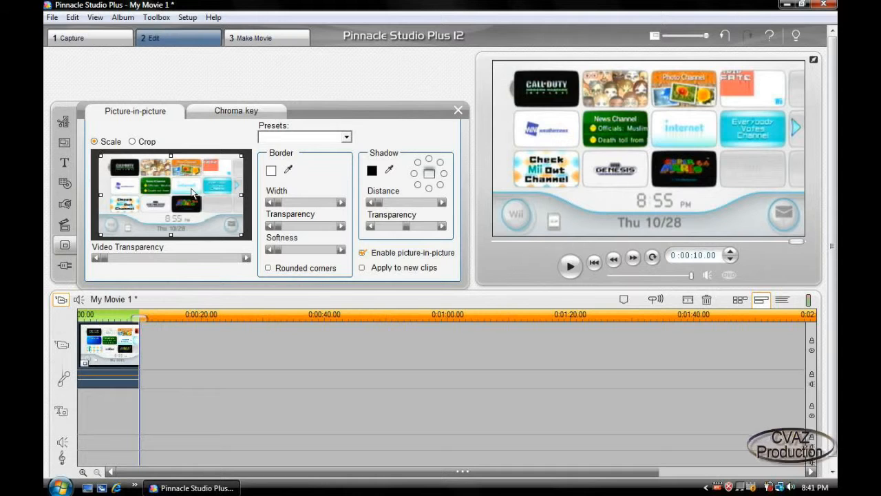
pyautogui.click(363, 267)
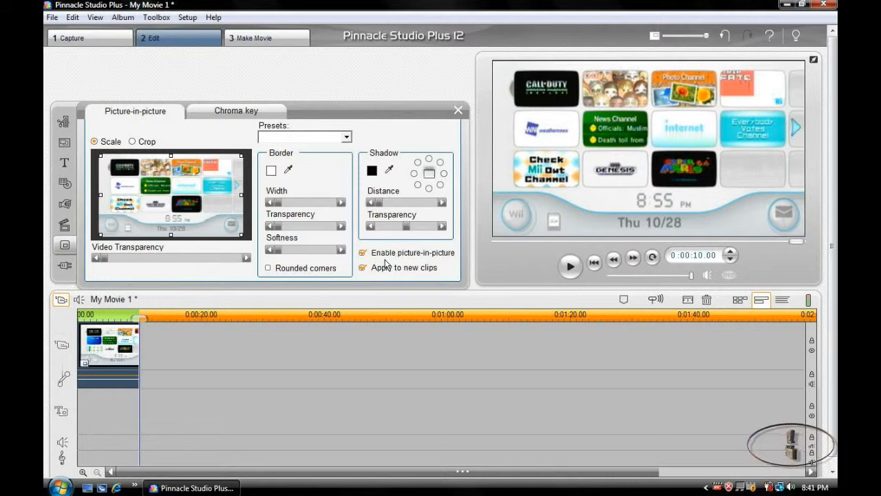
# Step: Set the movie's file output to Windows Media with the HDV 720/60p 1280x720 preset
pyautogui.click(274, 43)
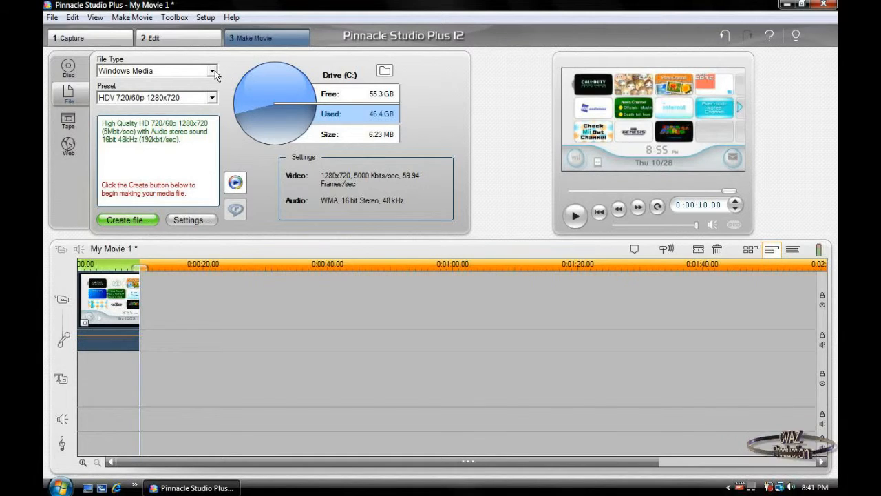
pyautogui.click(214, 71)
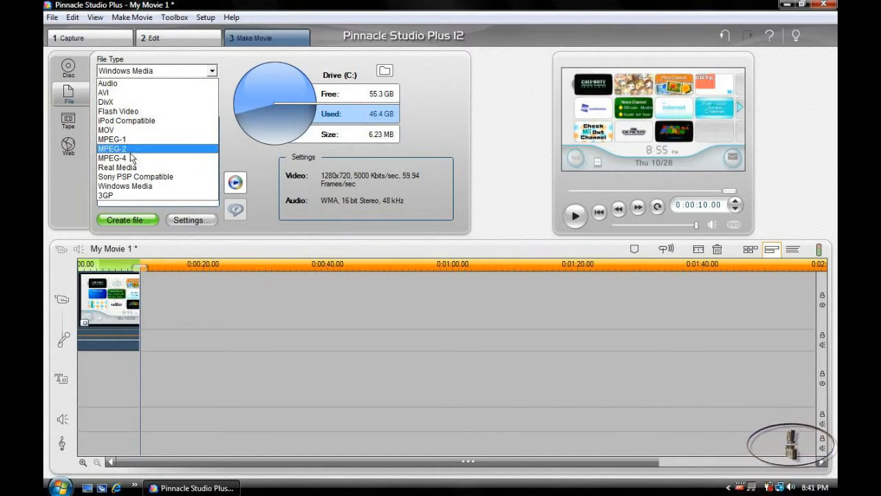
pyautogui.click(141, 186)
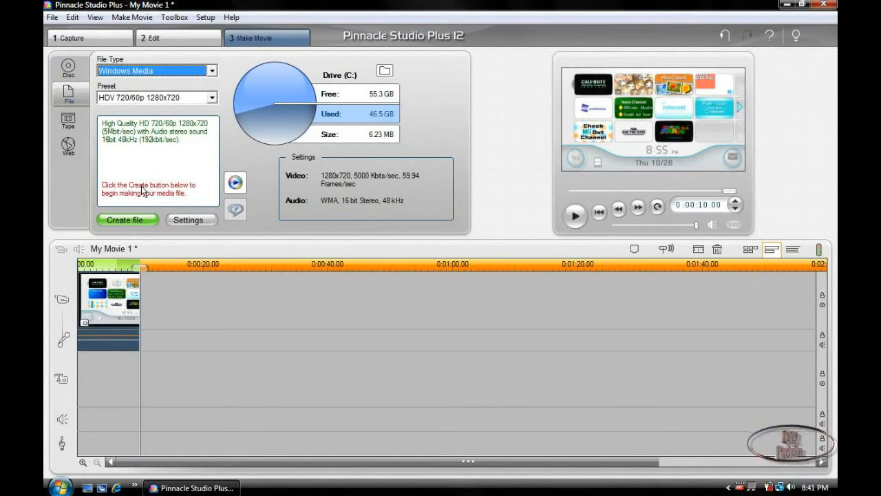
pyautogui.click(212, 100)
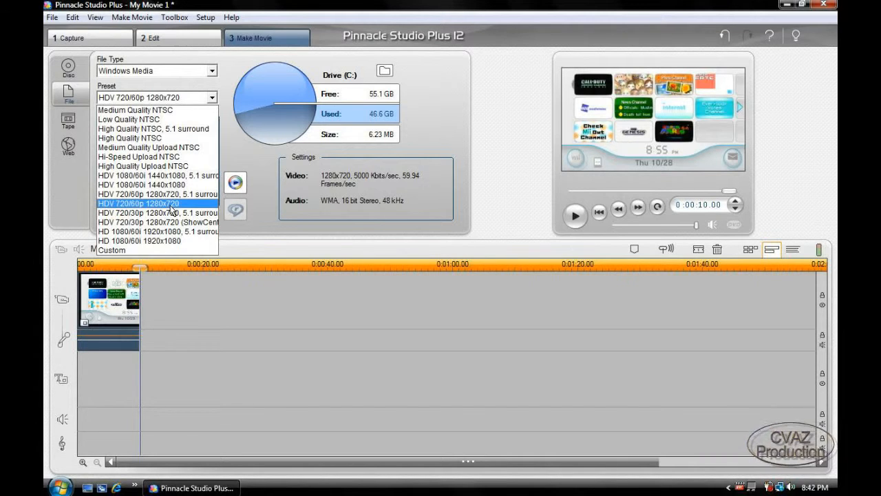
pyautogui.click(172, 210)
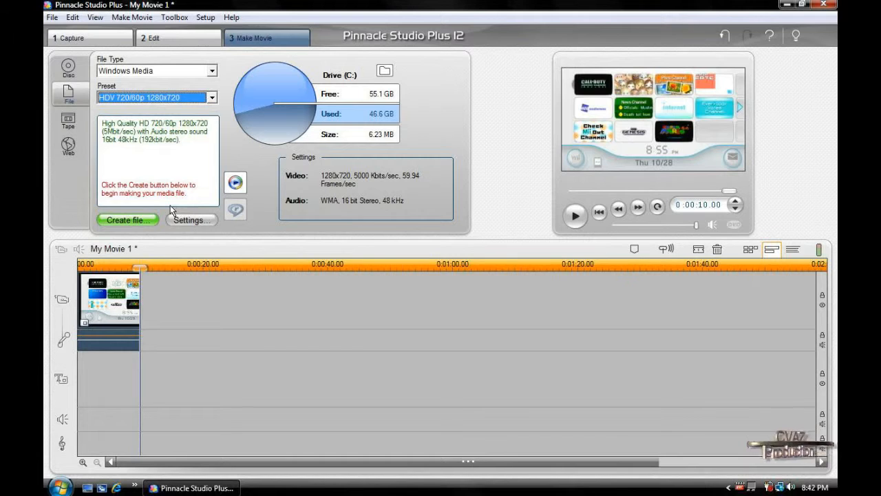
# Step: Create the movie file as "Wii menu" in the "youtube vids and extras" folder and start rendering
pyautogui.click(131, 219)
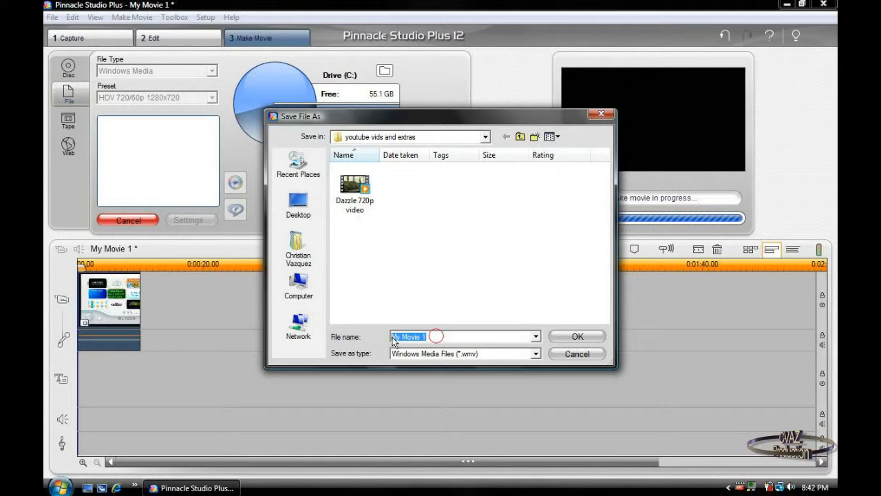
pyautogui.write('Wi')
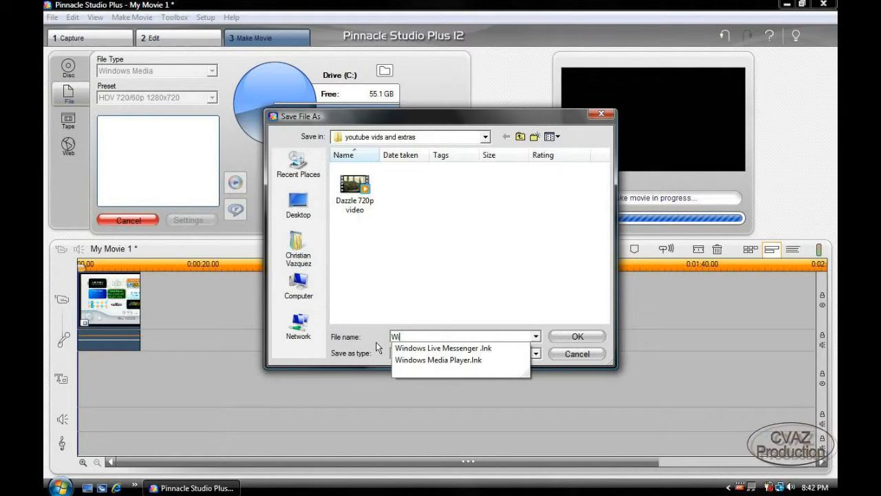
pyautogui.write('i menu')
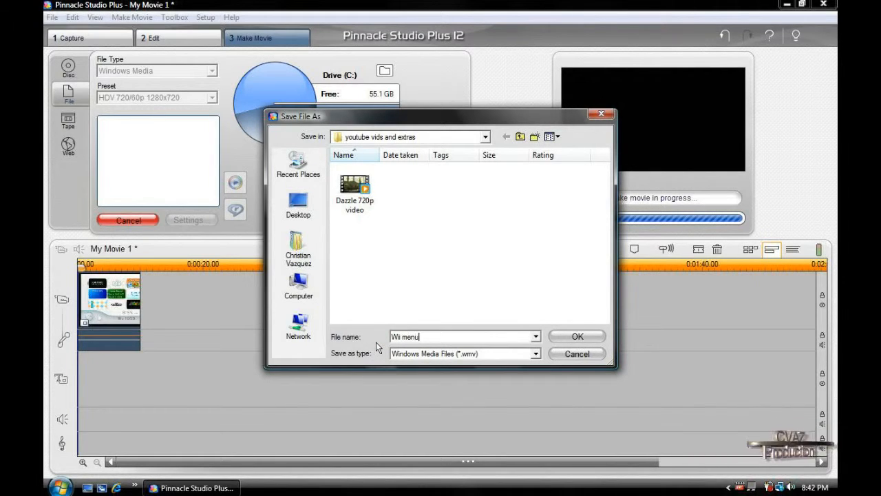
pyautogui.click(594, 337)
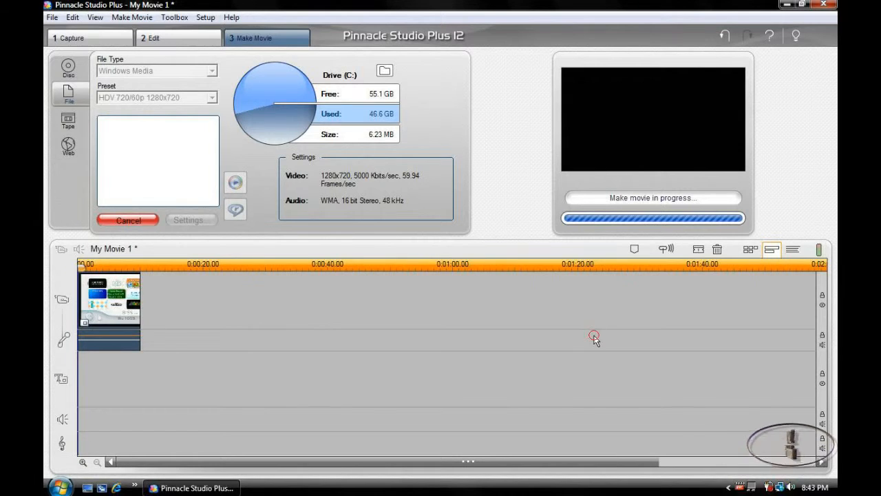